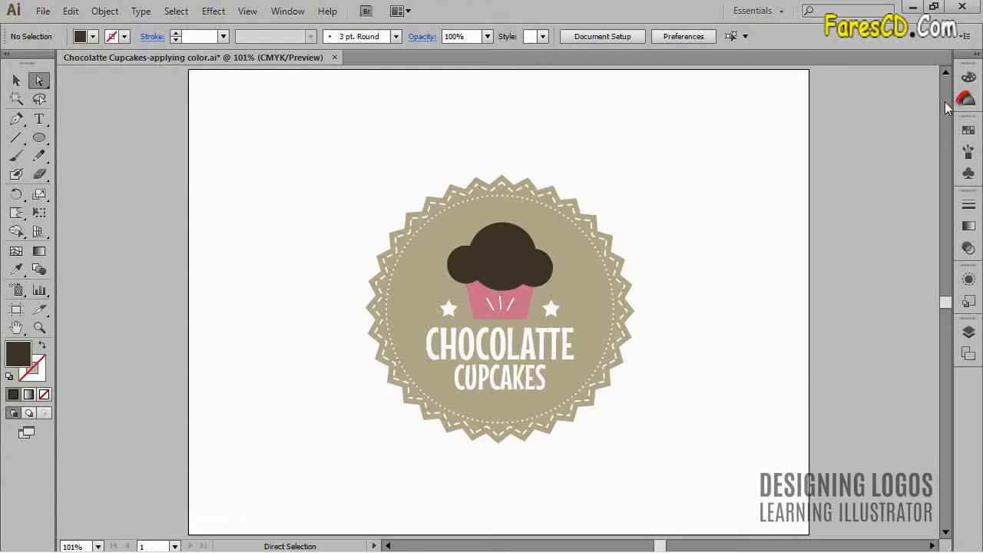
# Apply the Complementary 2 harmony rule to the cupcake top's dark brown and fill the scalloped badge with the harmony's medium blue
pyautogui.click(968, 99)
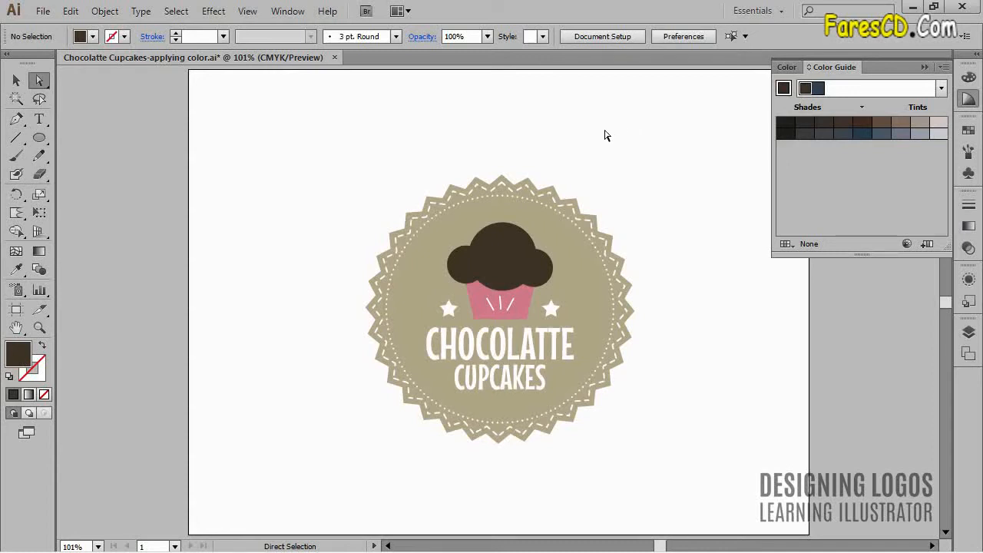
pyautogui.click(492, 268)
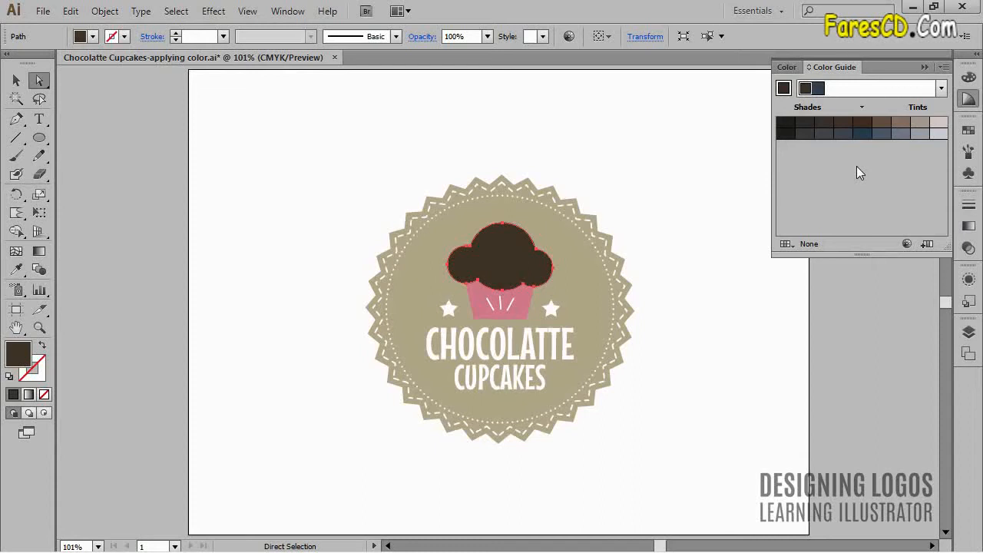
pyautogui.click(941, 89)
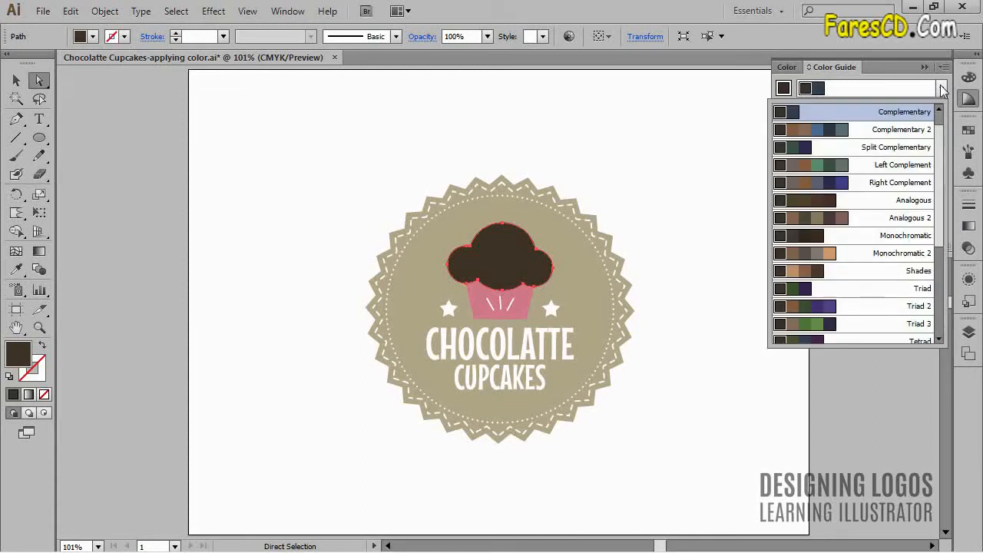
pyautogui.moveTo(937, 117); pyautogui.dragTo(969, 121)
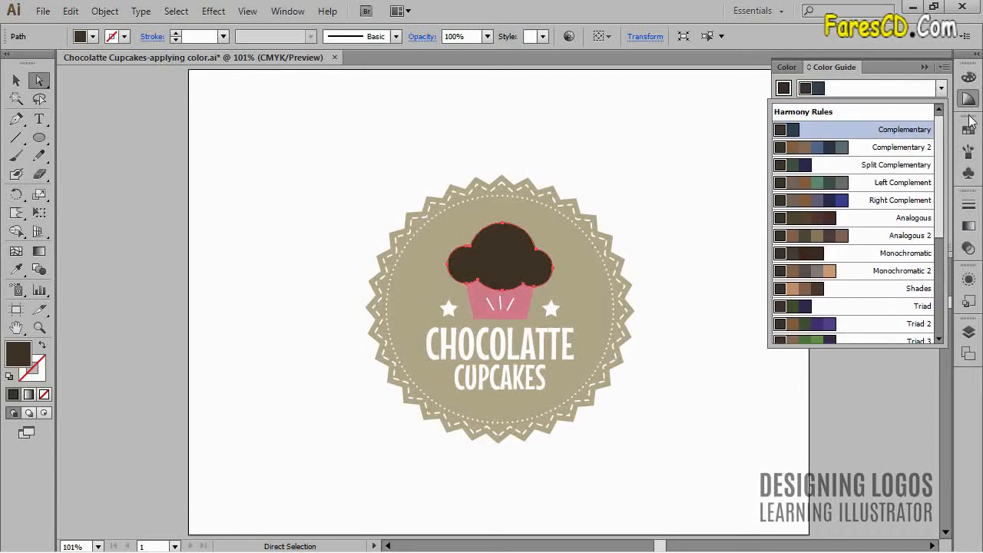
pyautogui.click(917, 148)
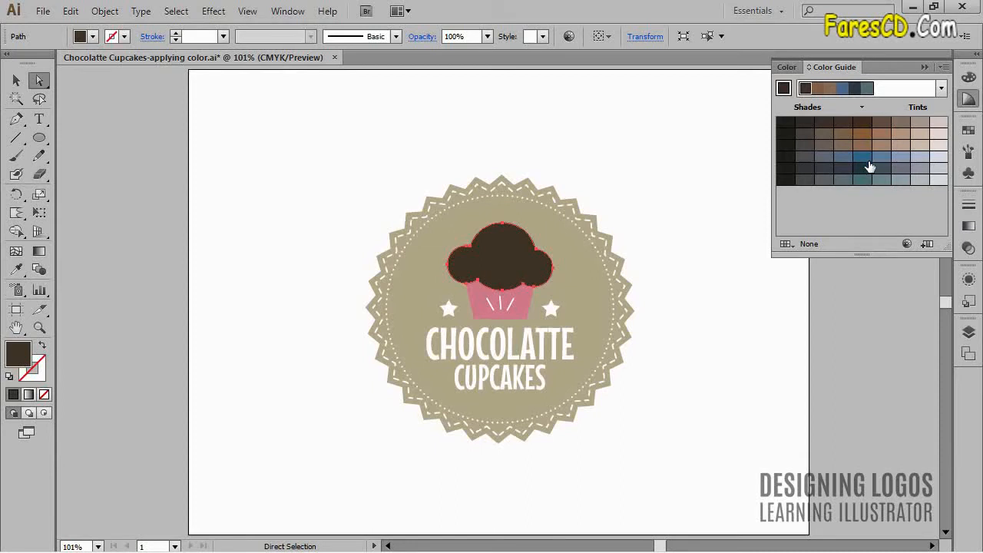
pyautogui.click(577, 272)
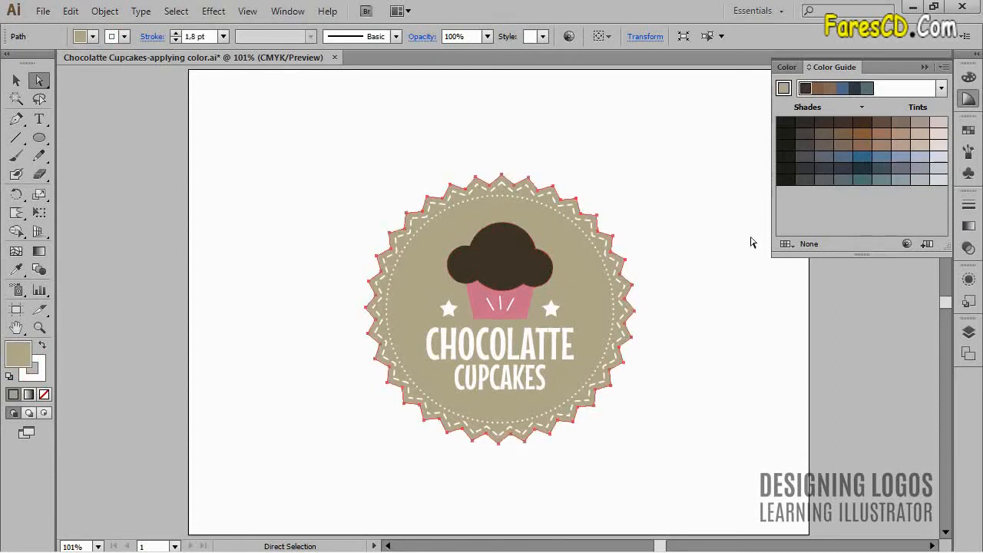
pyautogui.click(864, 157)
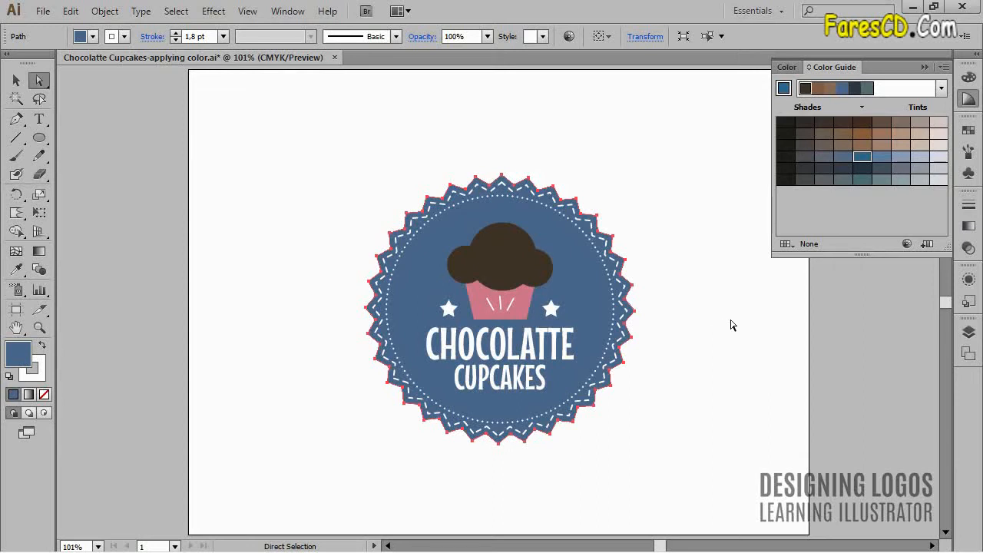
# Fill the cupcake top with the dark navy swatch
pyautogui.click(496, 264)
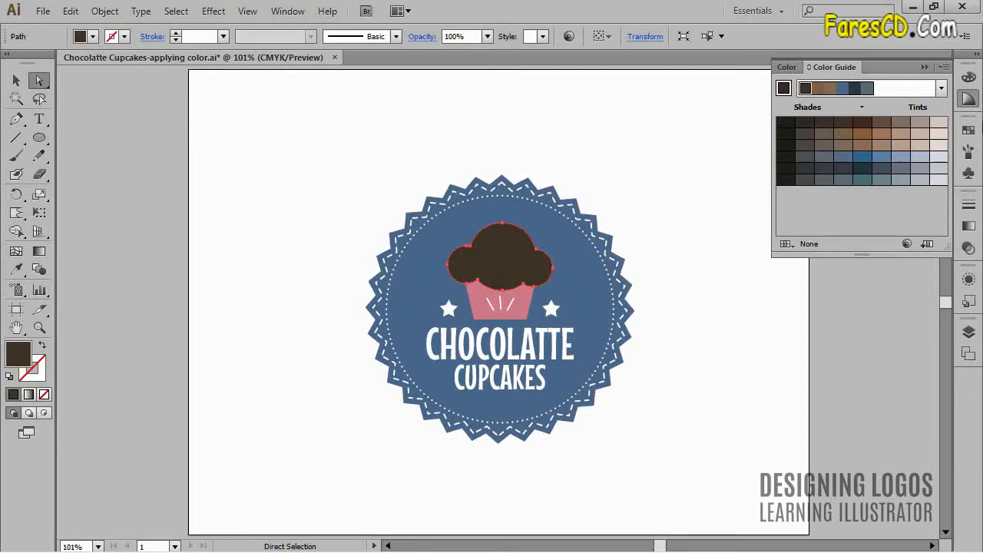
pyautogui.click(968, 129)
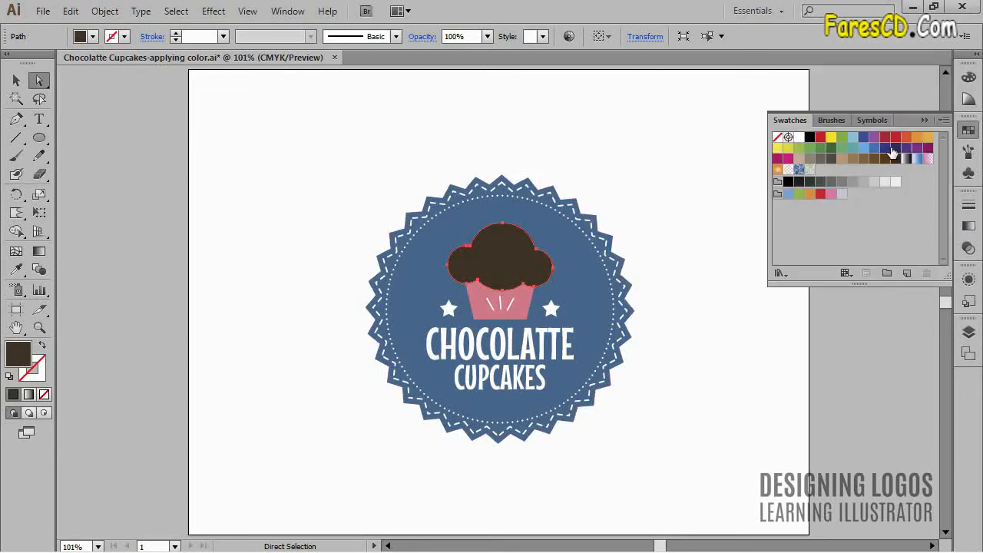
pyautogui.click(895, 148)
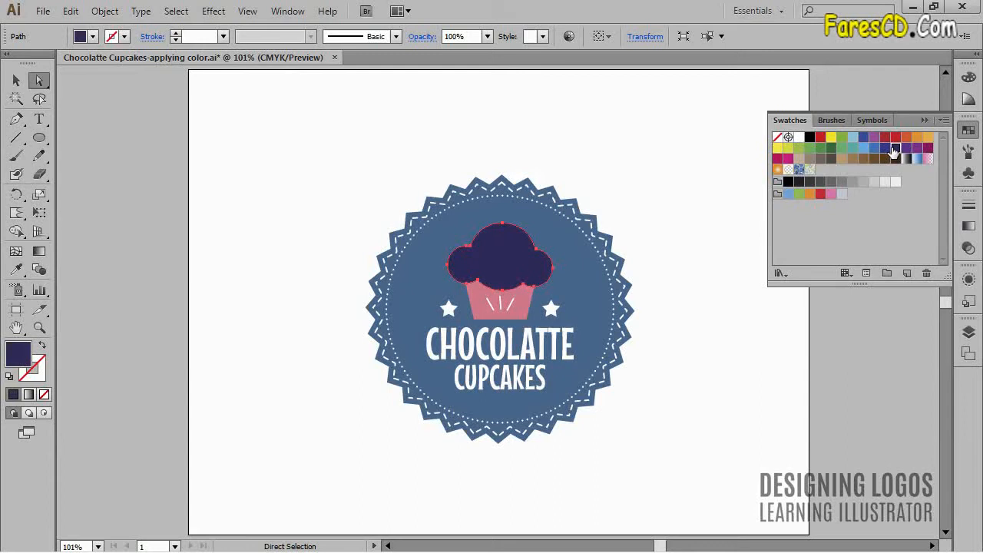
# Recolor the cupcake top with the golden brown from the Color Guide and make that color the harmony's base color
pyautogui.click(969, 99)
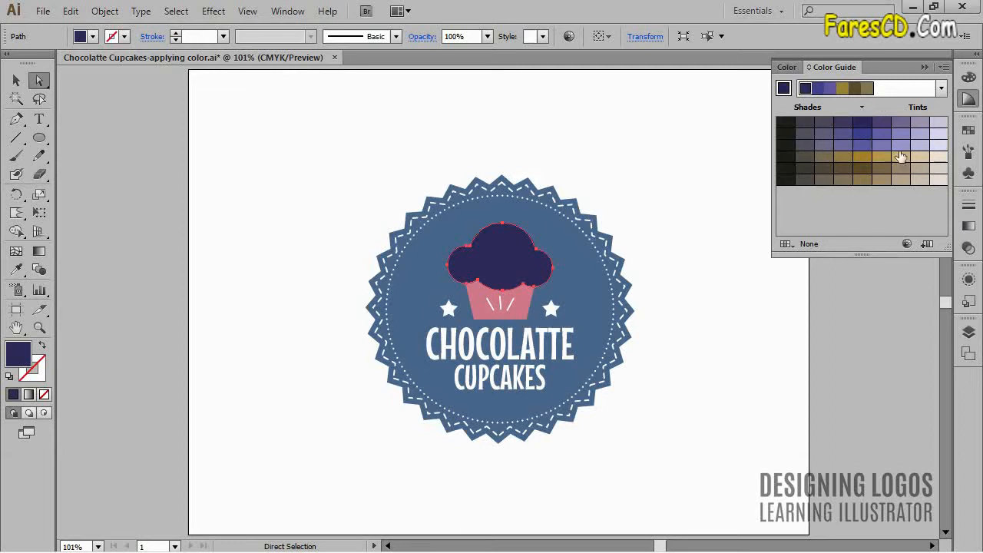
pyautogui.click(863, 158)
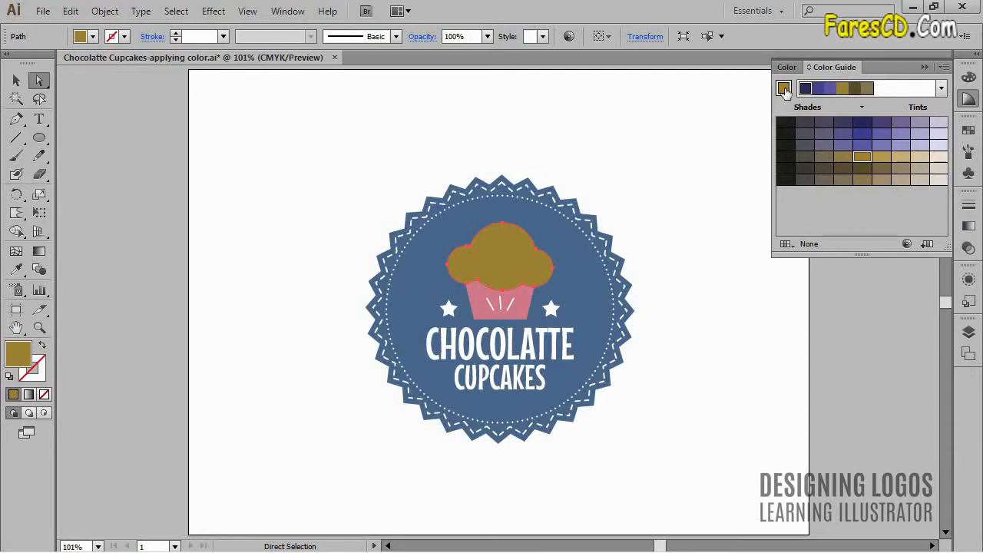
pyautogui.click(783, 89)
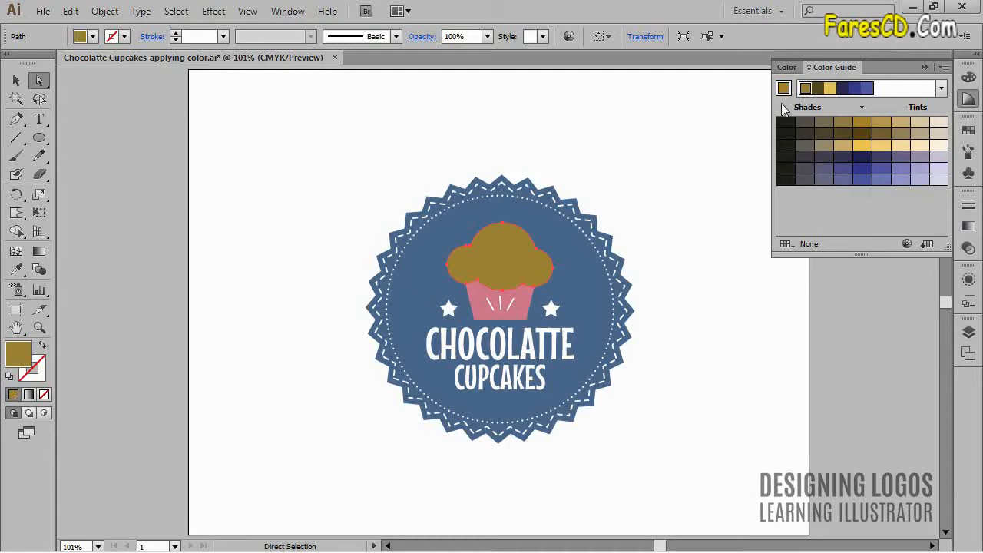
# Recolor the cupcake top with the medium violet from the harmony colors and make it the new base color
pyautogui.click(881, 170)
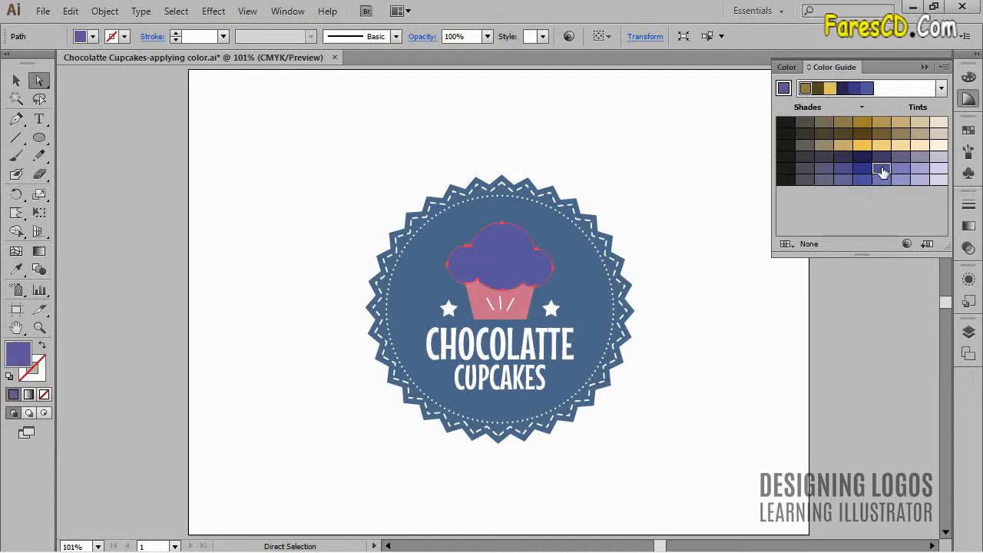
pyautogui.click(783, 89)
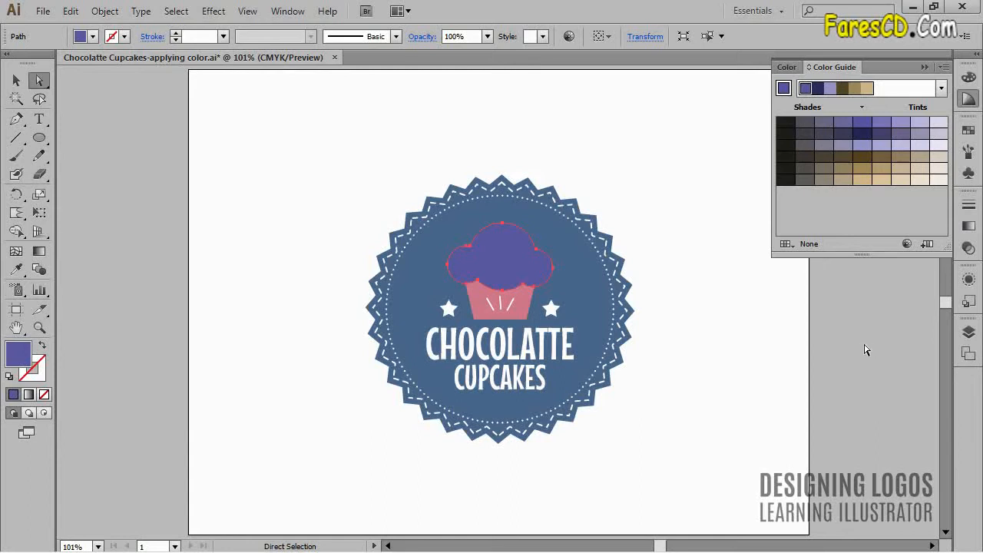
# Show the Trace layer with the cupcake photo and hide the Artwork layer
pyautogui.click(969, 334)
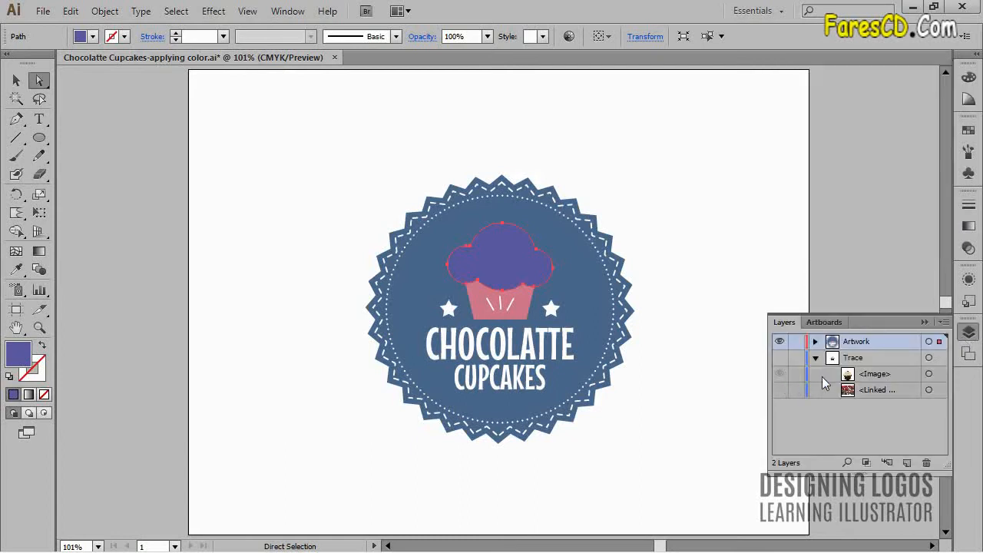
pyautogui.click(780, 357)
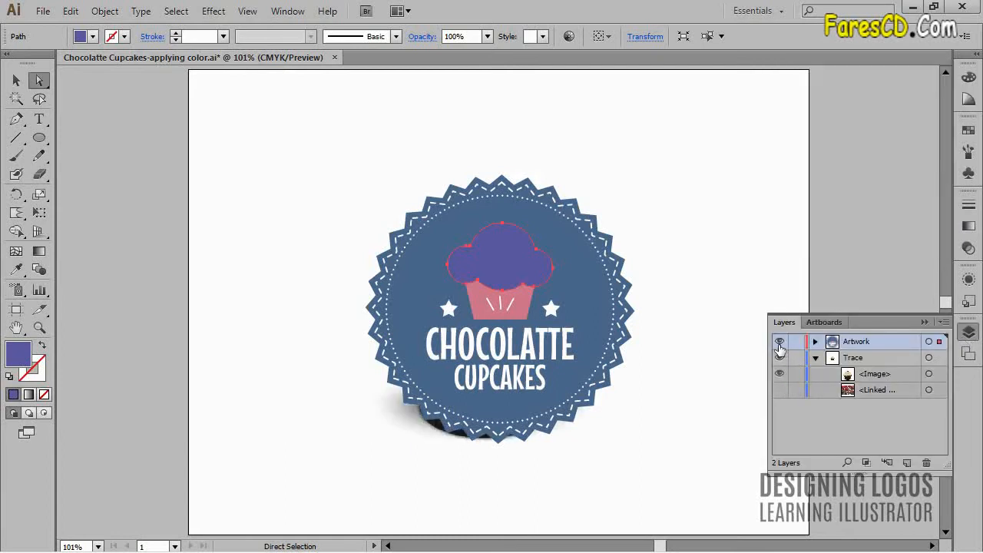
pyautogui.click(779, 340)
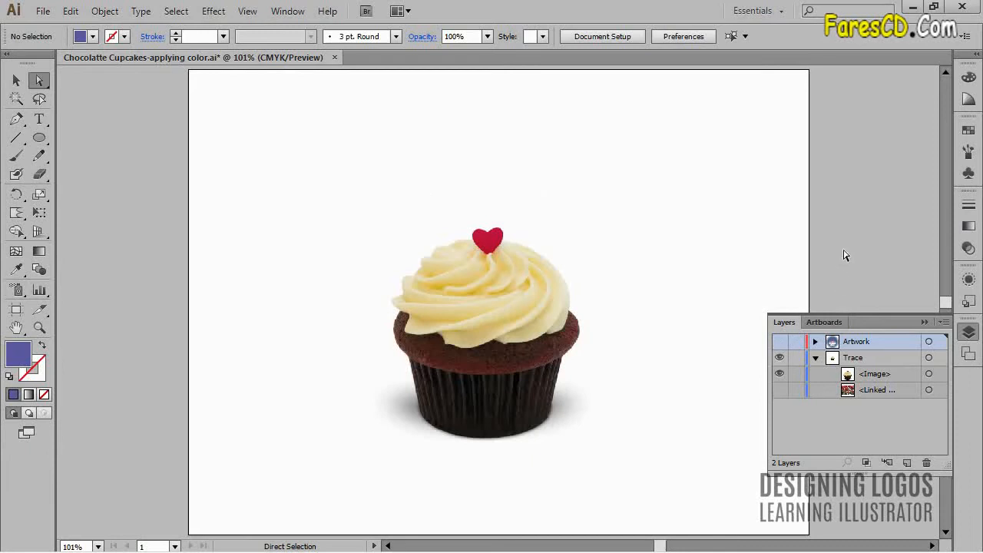
pyautogui.click(925, 323)
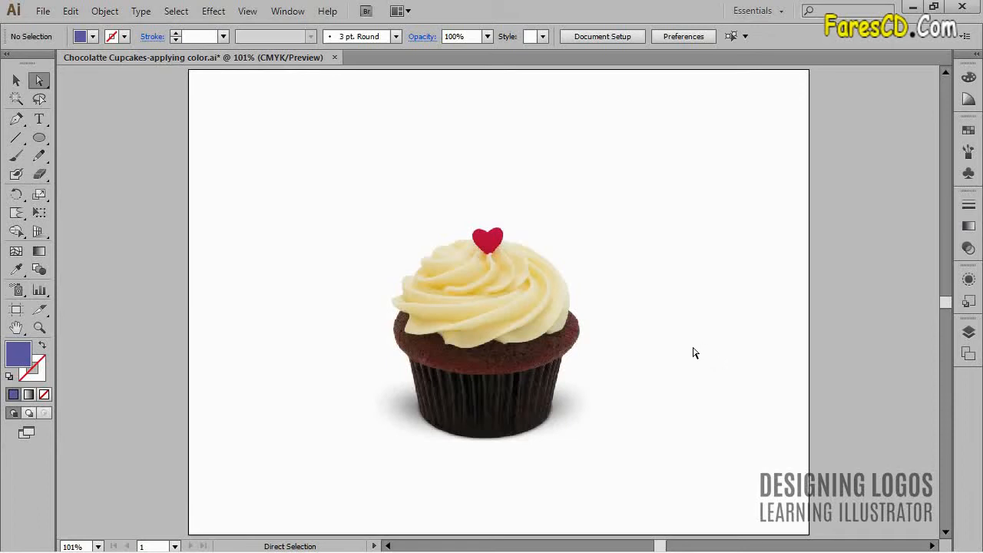
# Trace the cupcake photo with the 6 Colors Image Trace preset and expand the result into editable paths
pyautogui.click(536, 347)
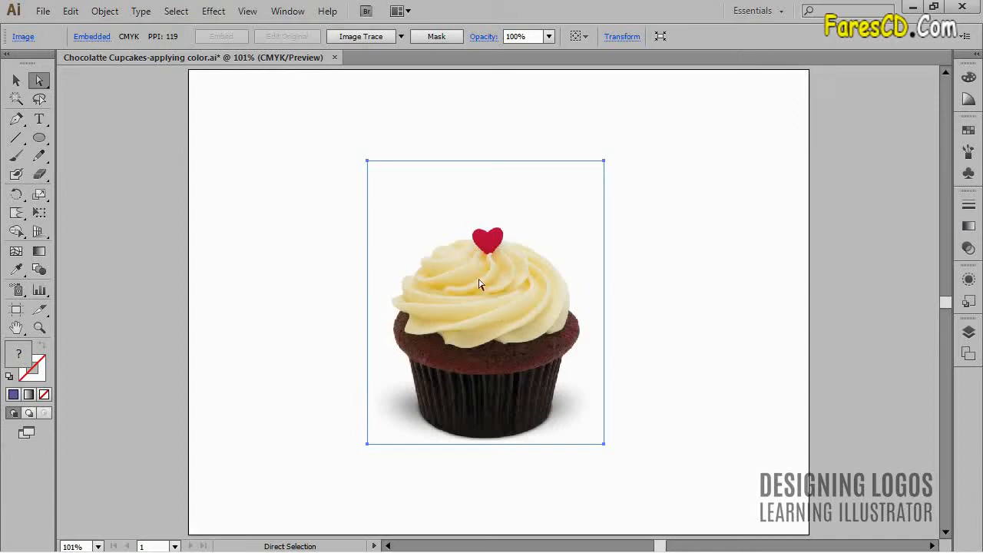
pyautogui.click(401, 37)
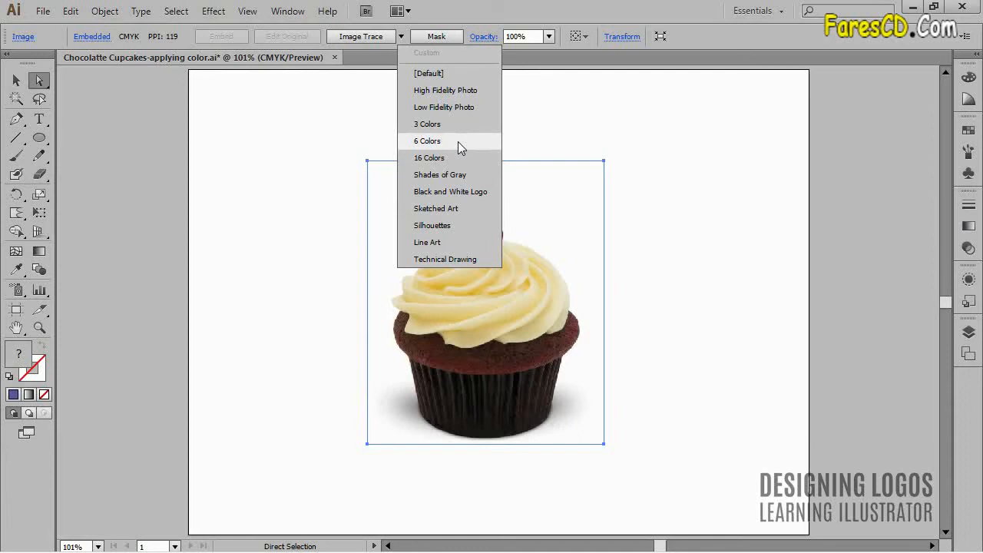
pyautogui.click(458, 142)
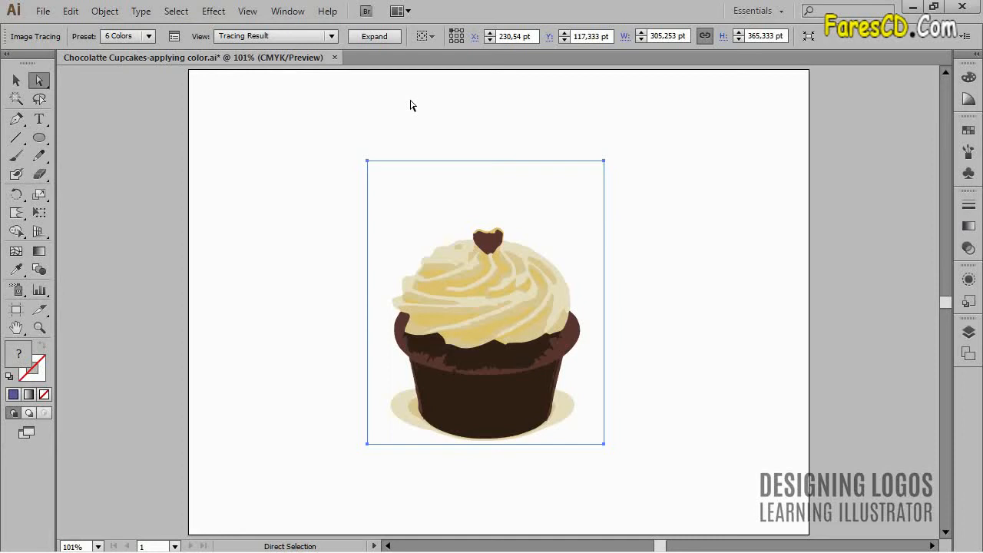
pyautogui.click(376, 38)
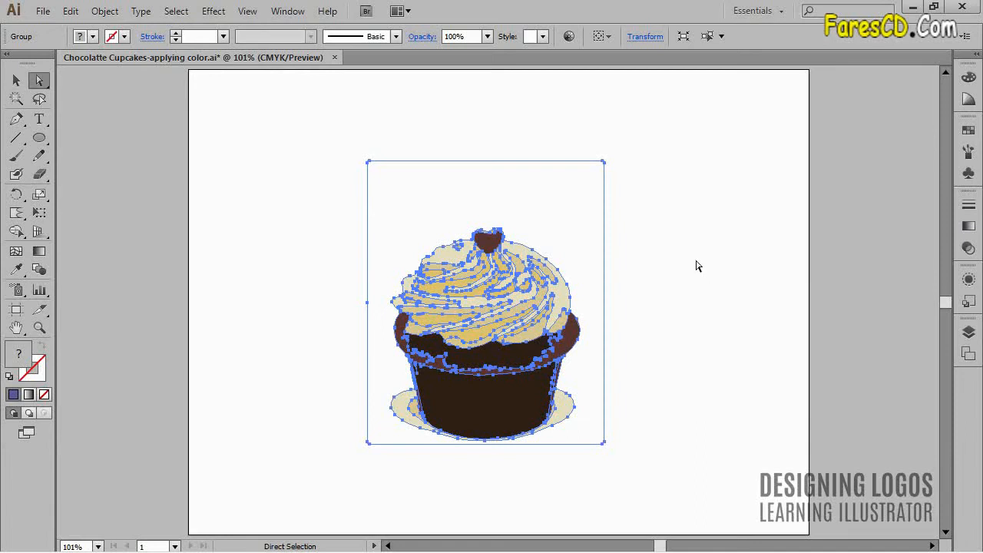
# Create a color group named "A Cupcake" from the selected traced artwork, including swatches for tints, and deselect the artwork
pyautogui.click(968, 130)
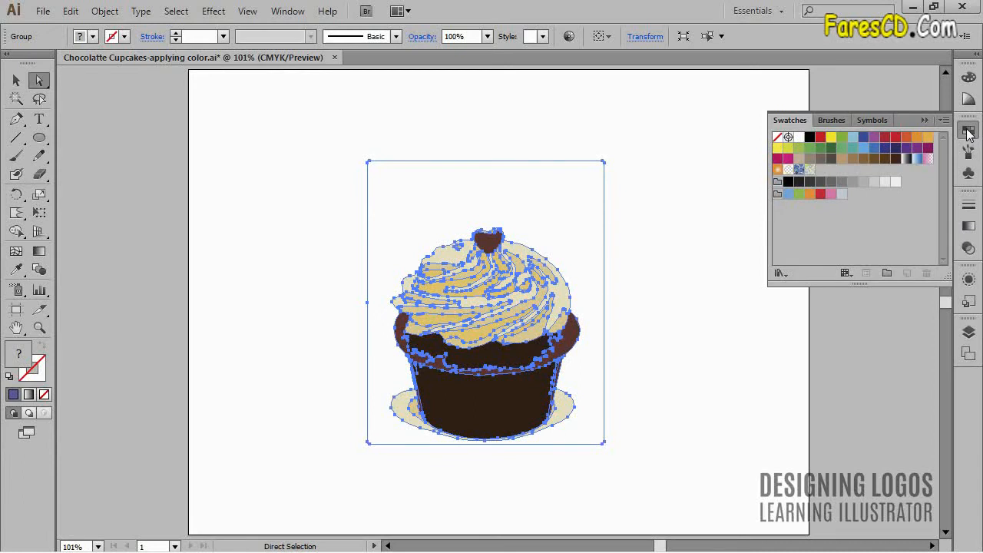
pyautogui.click(944, 120)
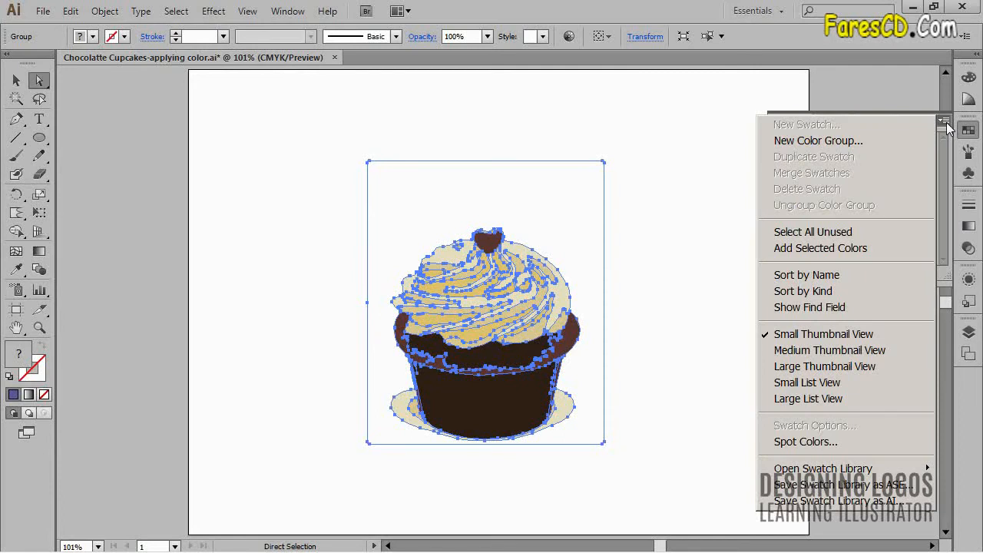
pyautogui.click(886, 145)
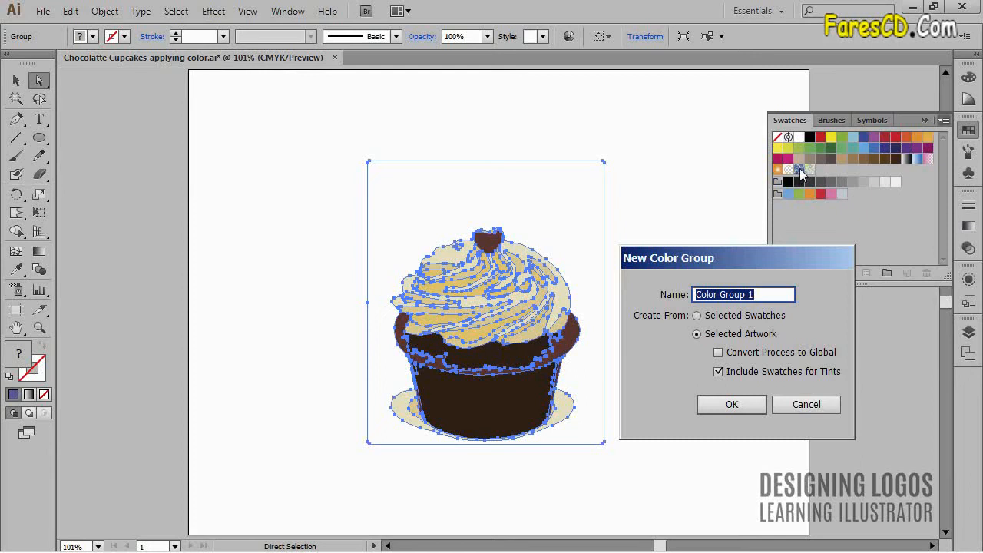
pyautogui.write('A')
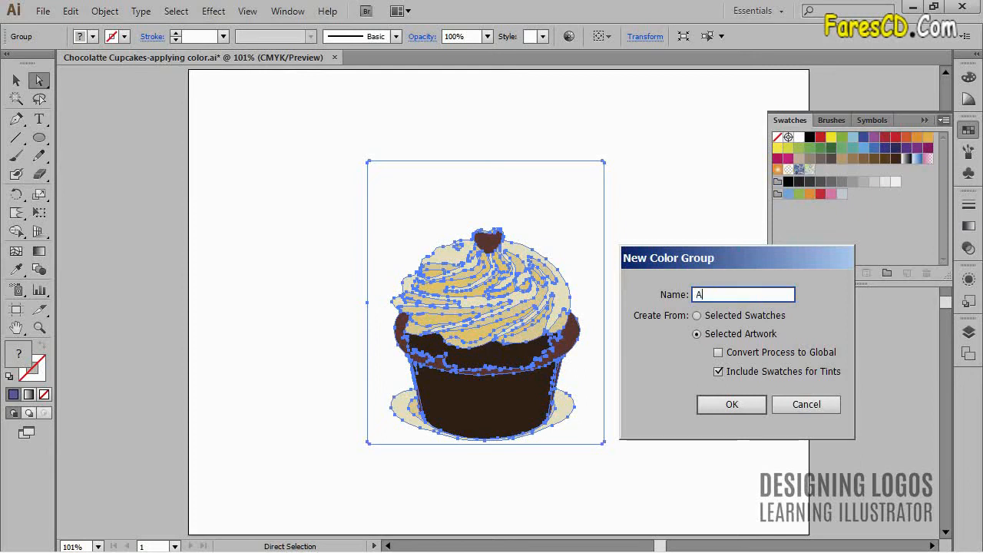
pyautogui.write(' Cupa')
pyautogui.press('BackSpace')
pyautogui.write('cake')
pyautogui.press('Return')
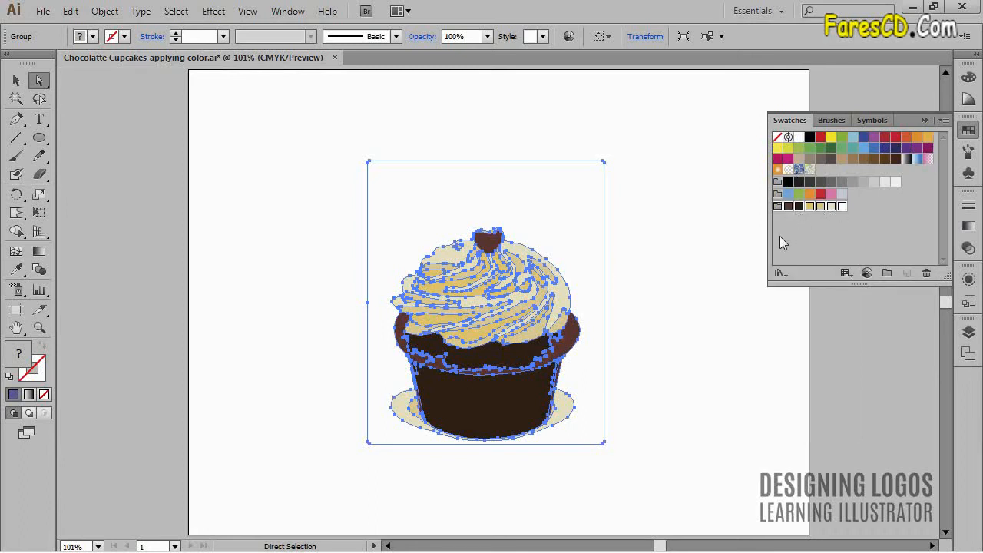
pyautogui.click(720, 258)
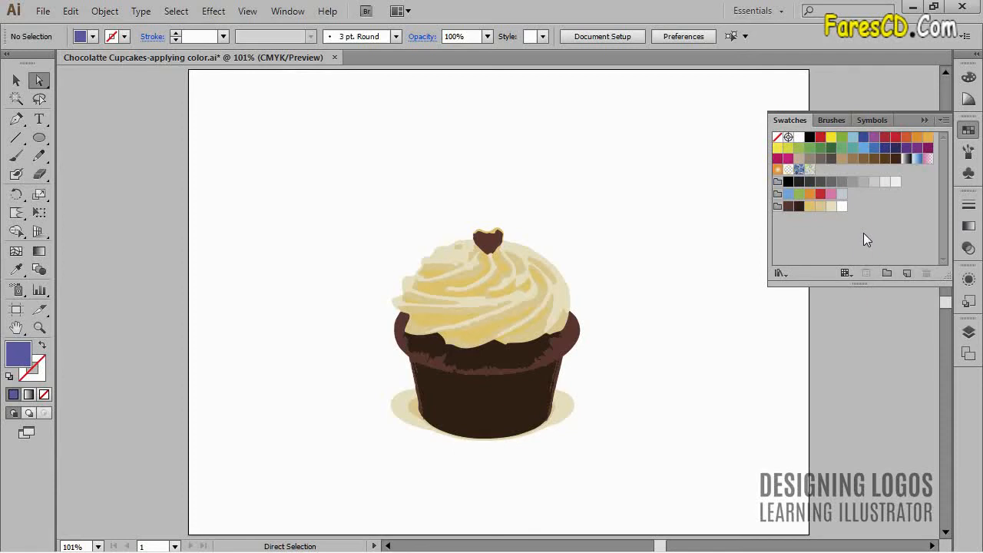
# Hide the traced cupcake group and show the linked tulips photo in the Trace layer
pyautogui.click(968, 332)
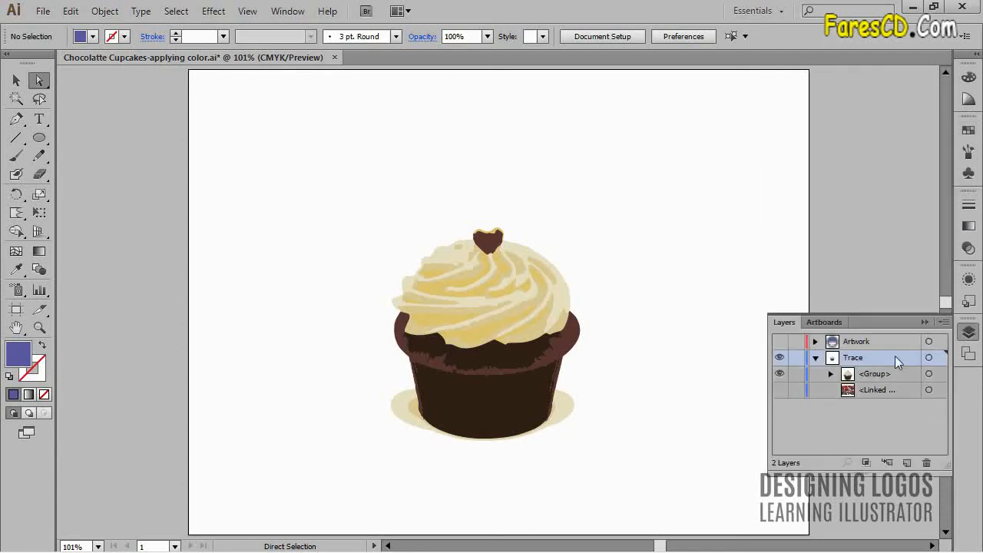
pyautogui.click(779, 374)
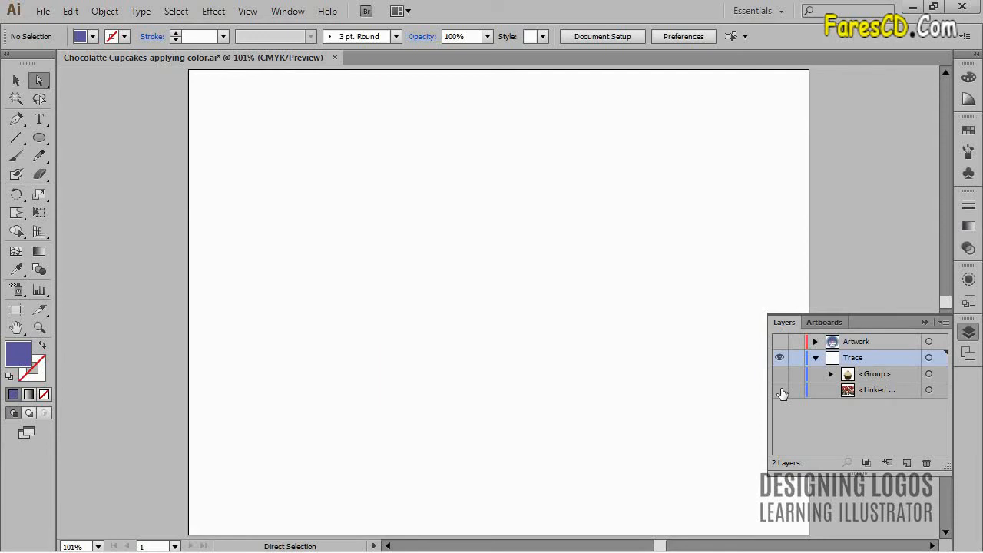
pyautogui.click(780, 390)
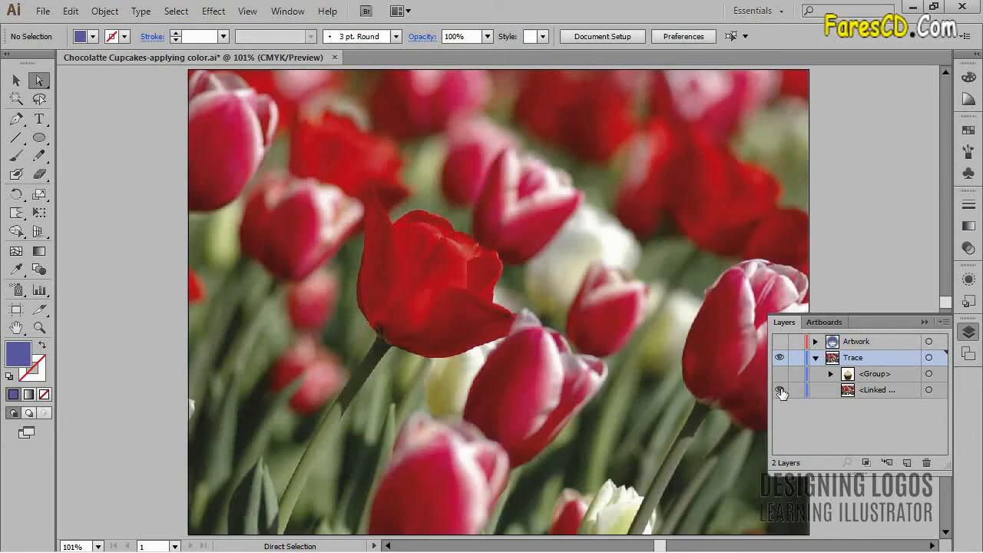
pyautogui.click(925, 323)
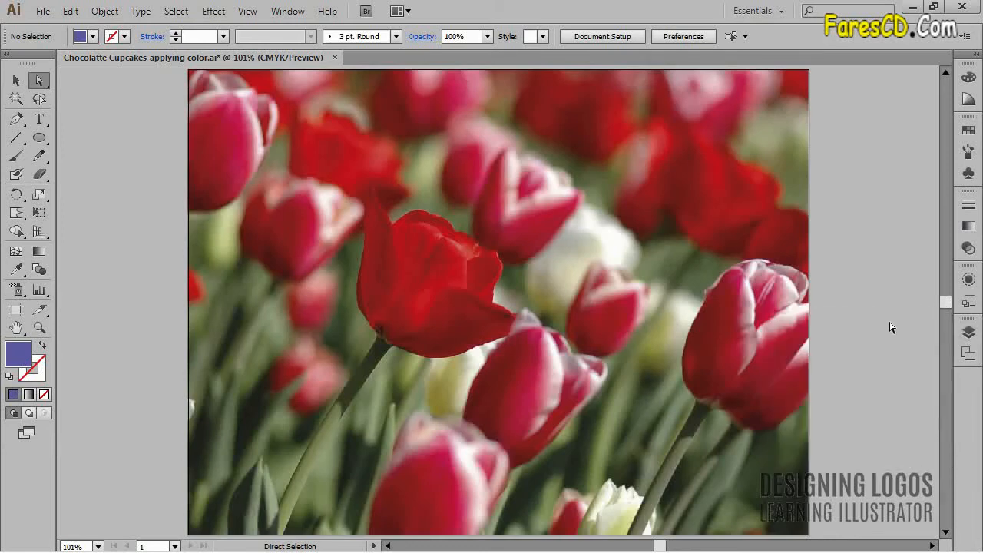
# Trace the tulips photo with the 6 Colors Image Trace preset and expand the result into editable paths
pyautogui.click(795, 296)
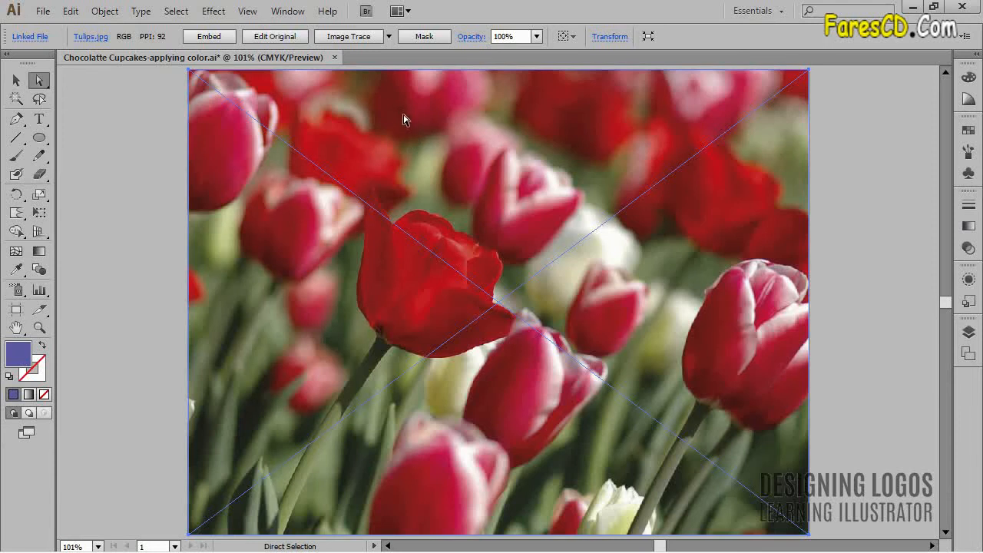
pyautogui.click(389, 37)
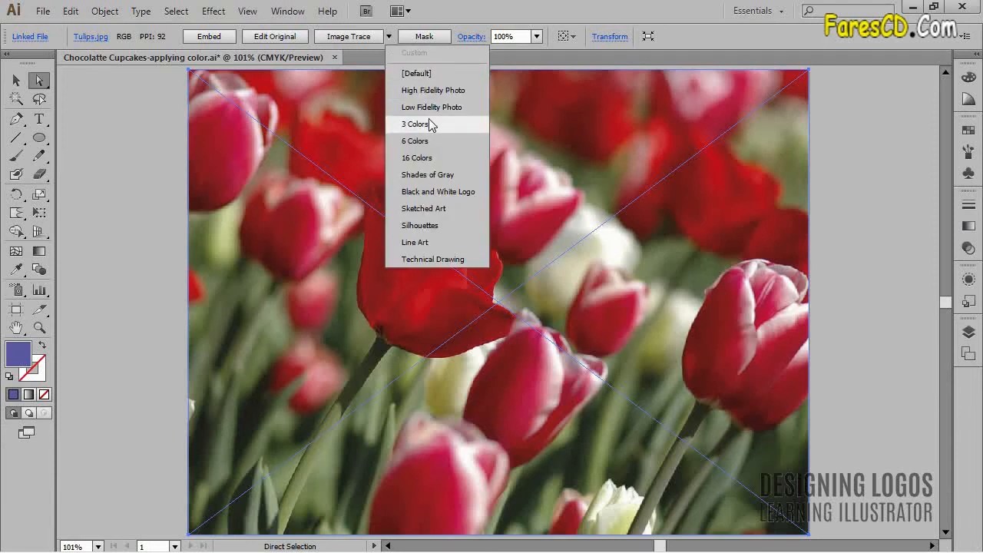
pyautogui.click(415, 140)
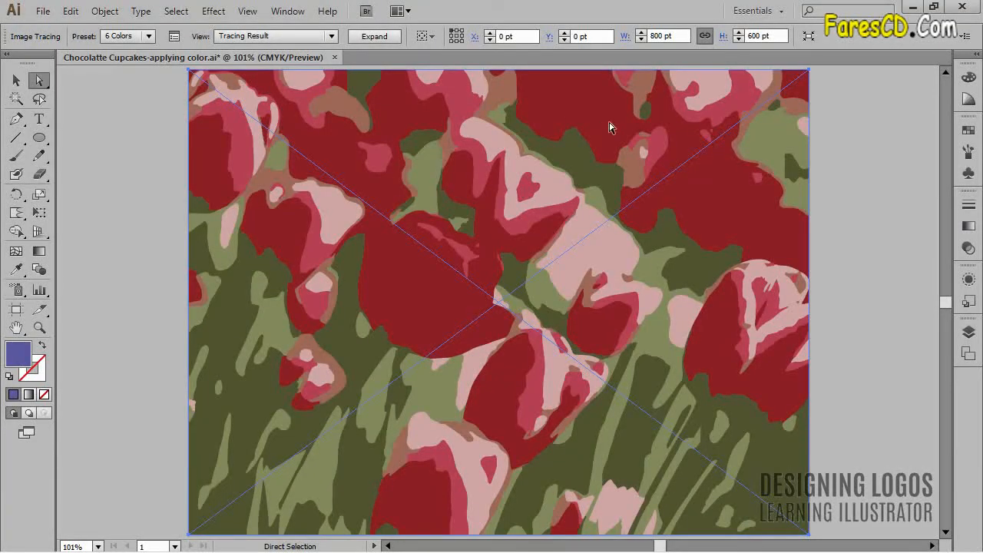
pyautogui.click(374, 36)
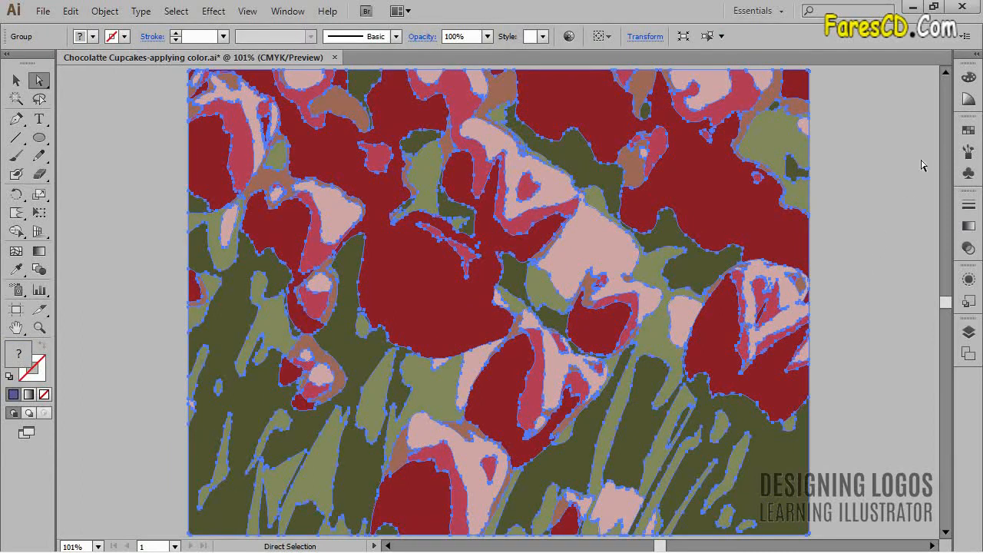
# Create a color group named "Tulips" from the selected traced artwork, including swatches for tints
pyautogui.click(968, 130)
pyautogui.click(943, 121)
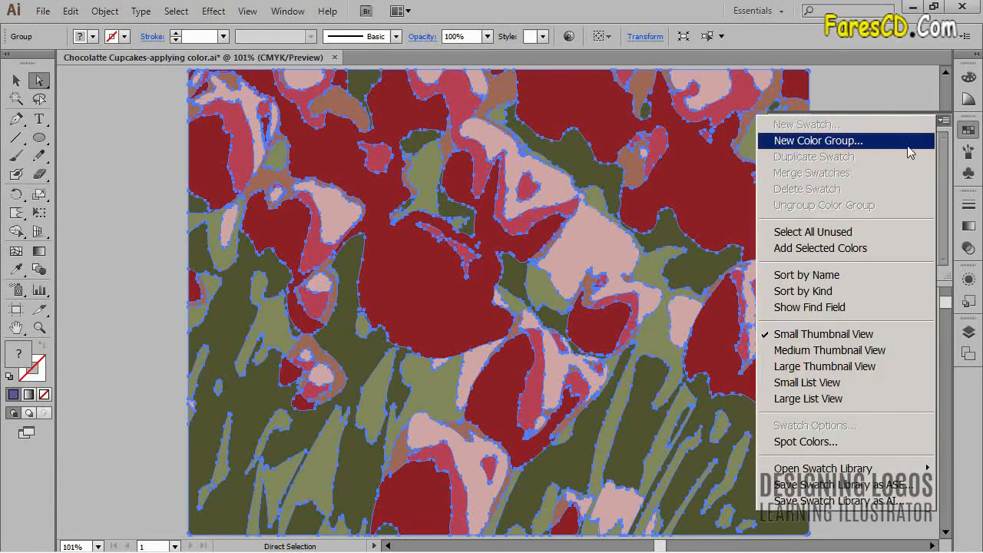
pyautogui.click(910, 141)
pyautogui.write('Tulips')
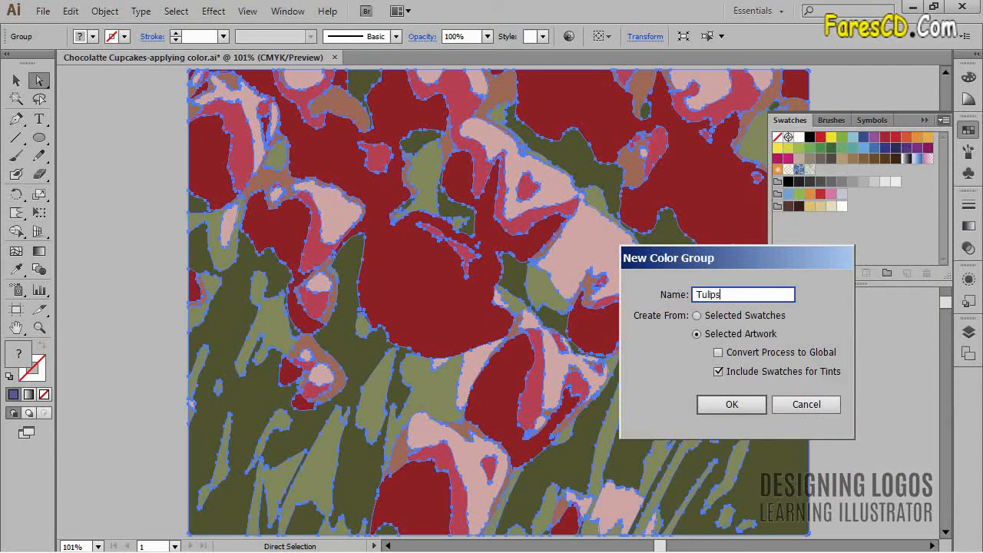
pyautogui.press('Return')
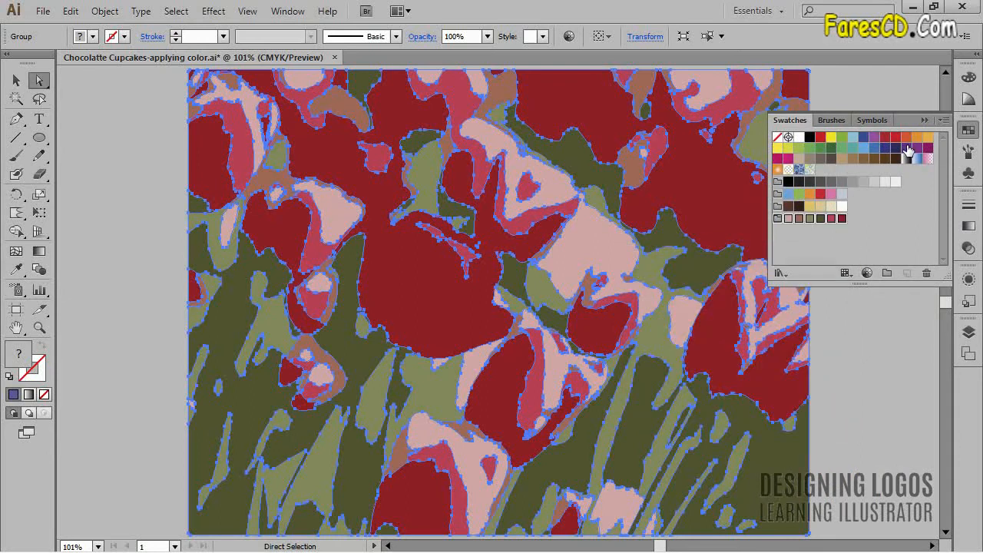
pyautogui.click(831, 250)
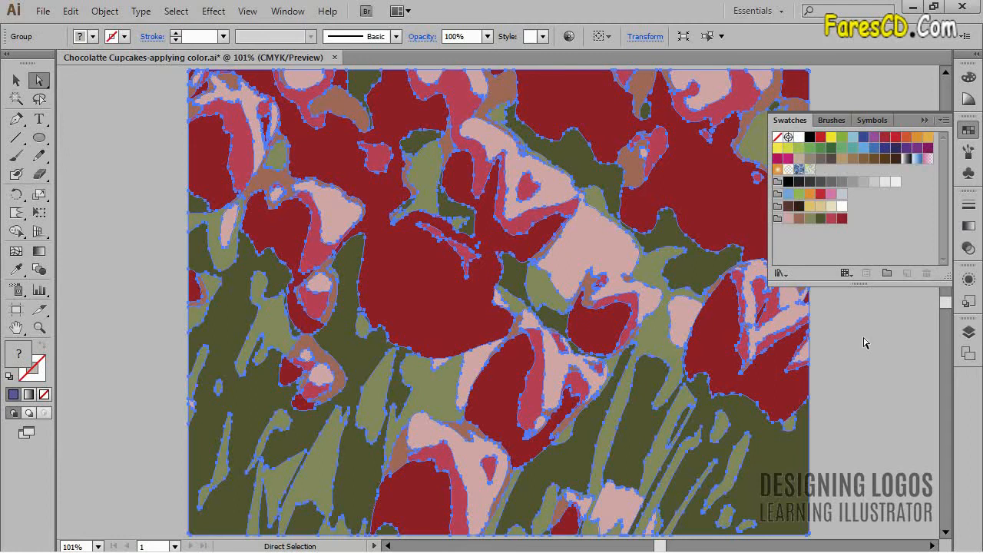
# Open the Kuler extension and place it over the upper-left area of the artwork
pyautogui.click(285, 11)
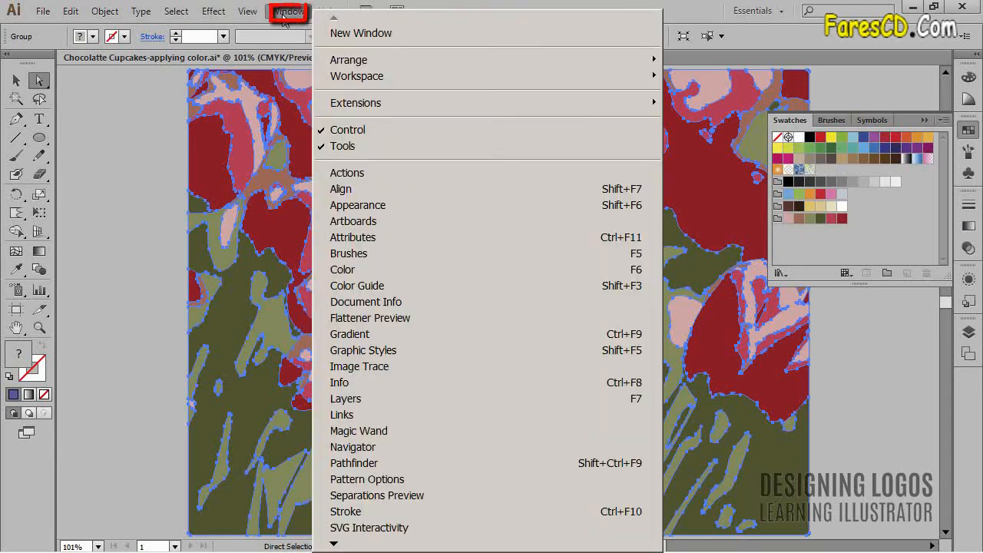
pyautogui.moveTo(571, 108)
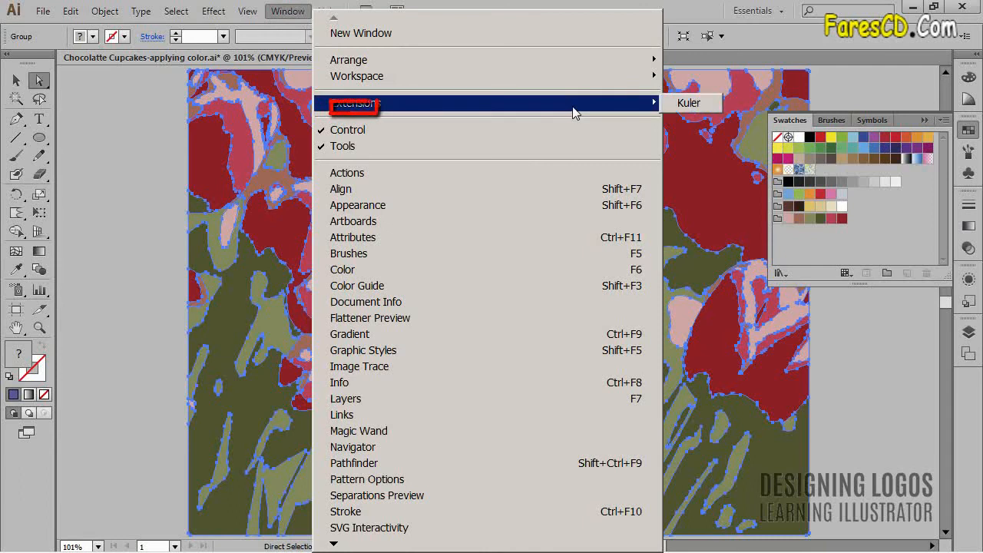
pyautogui.click(707, 107)
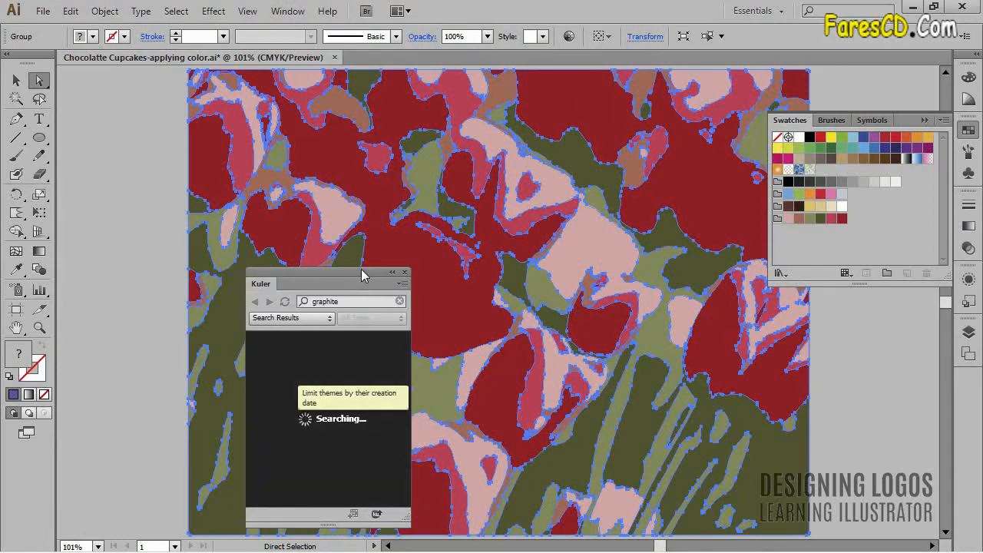
pyautogui.click(405, 272)
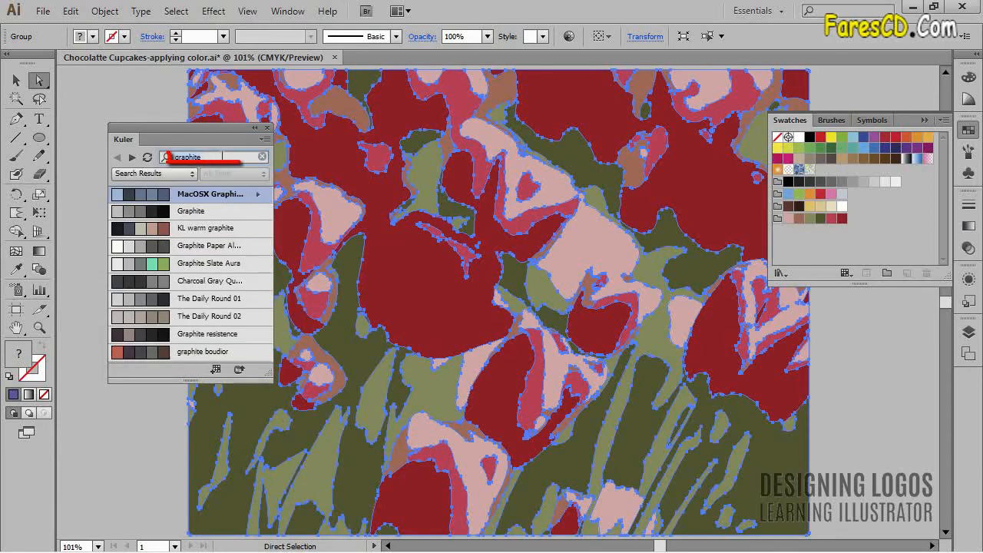
# Replace the existing Kuler search term and search the color themes for "eggs"
pyautogui.press('BackSpace')
pyautogui.press('BackSpace')
pyautogui.press('BackSpace')
pyautogui.press('BackSpace')
pyautogui.press('BackSpace')
pyautogui.press('BackSpace')
pyautogui.press('BackSpace')
pyautogui.press('BackSpace')
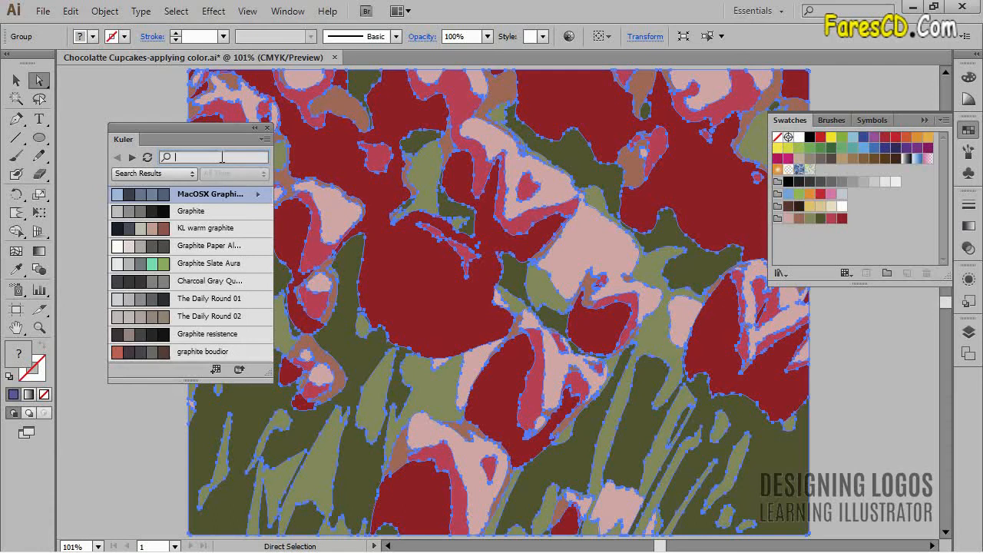
pyautogui.write('eggs')
pyautogui.press('Return')
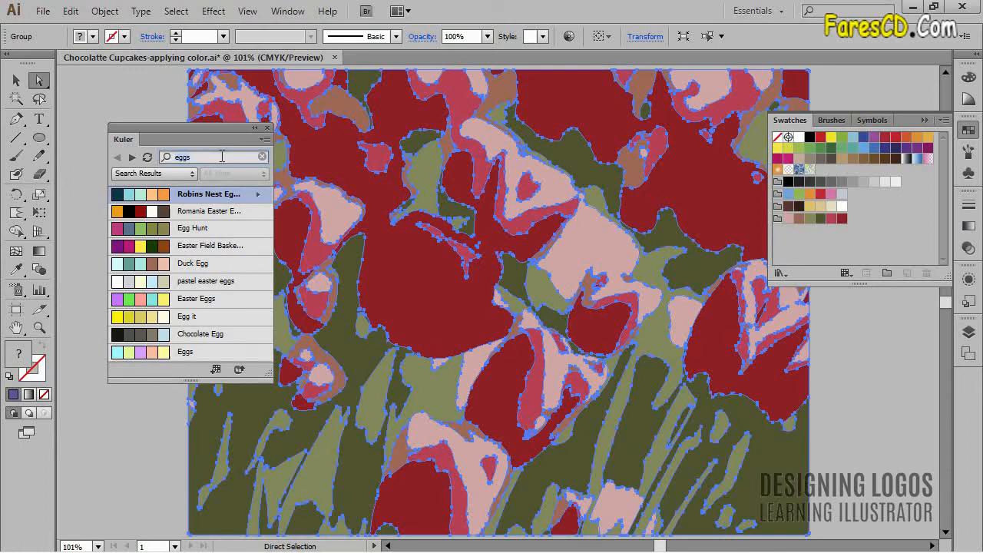
# Search the Kuler color themes for "summer" and view the available theme categories without choosing one
pyautogui.doubleClick(222, 157)
pyautogui.press('BackSpace')
pyautogui.write('summer')
pyautogui.press('Return')
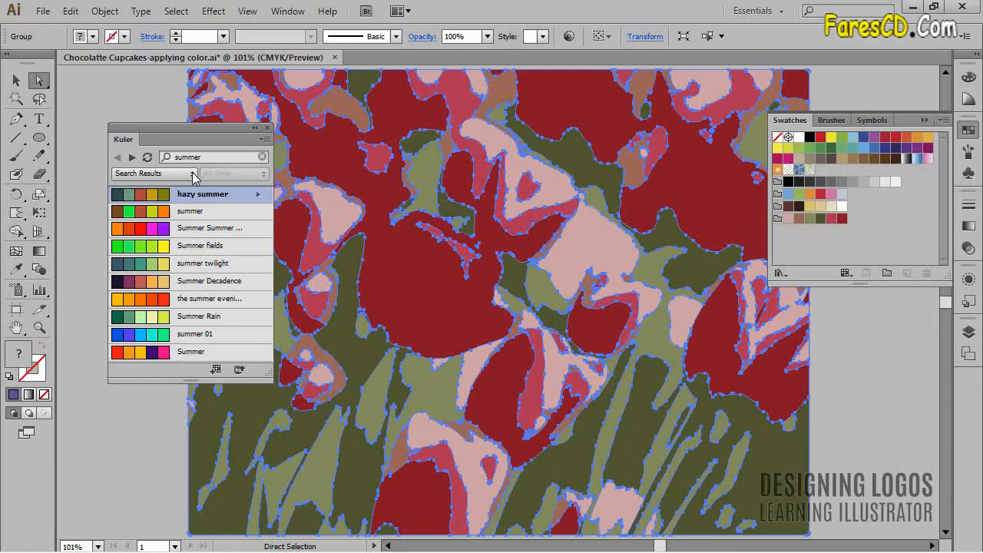
pyautogui.click(193, 175)
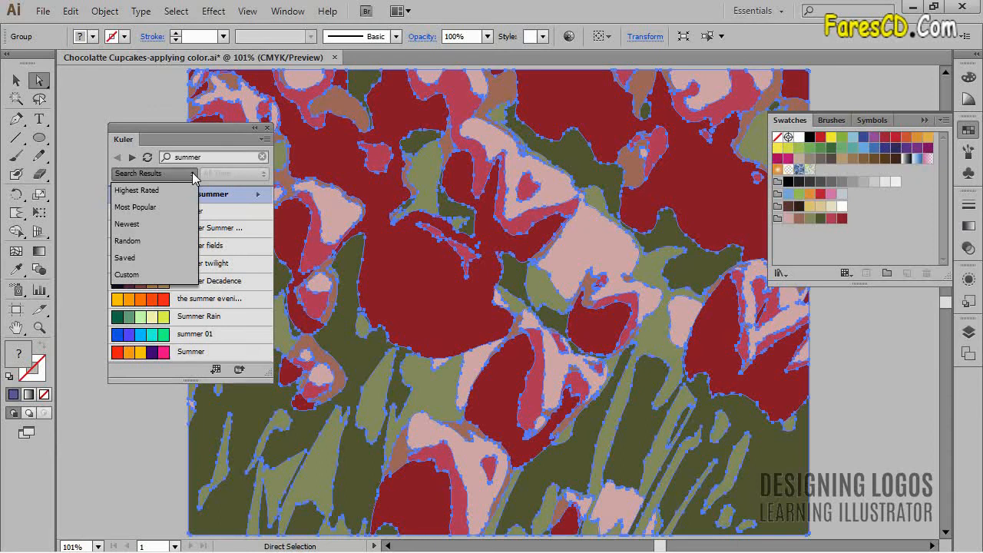
pyautogui.click(194, 177)
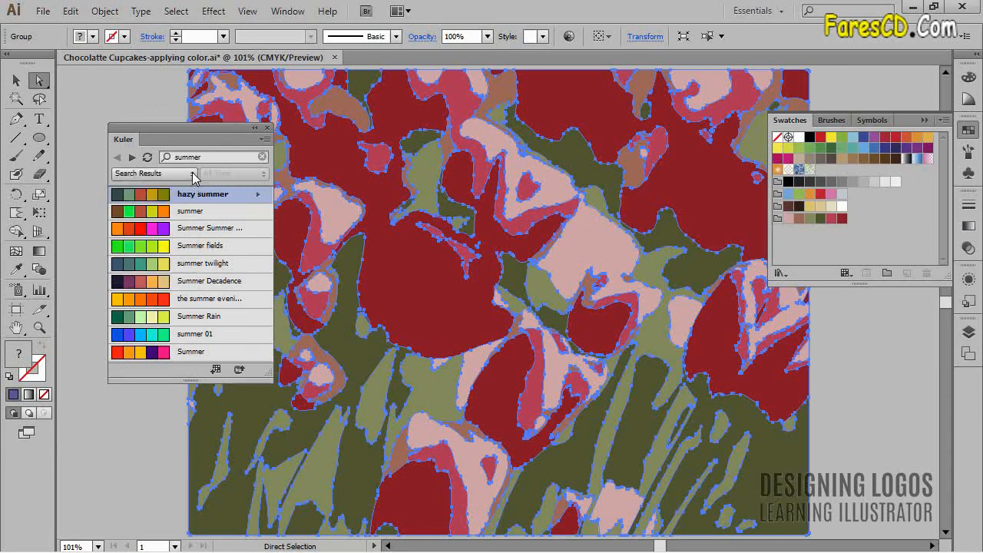
# Add the Summer Decadence theme from the Kuler results to the document's swatches
pyautogui.click(249, 283)
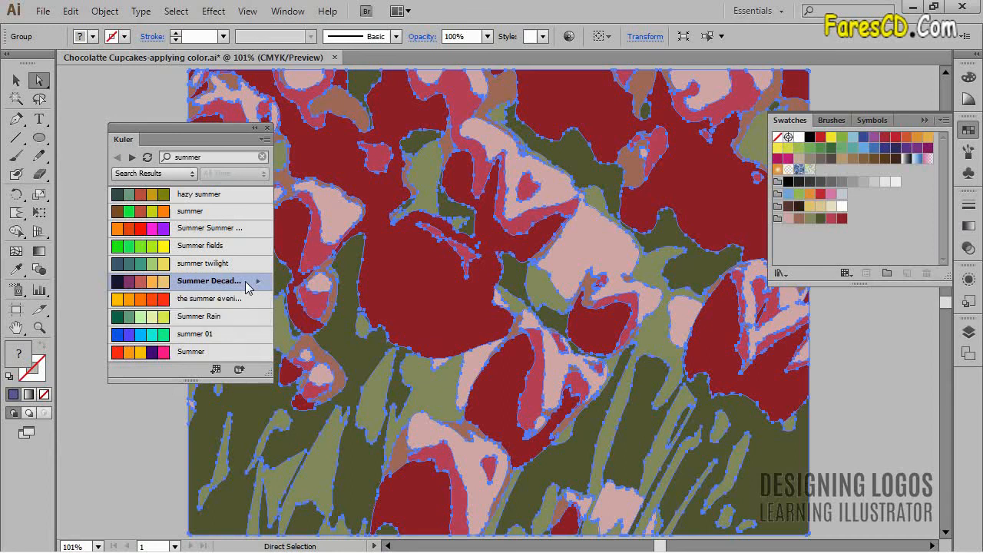
pyautogui.click(257, 285)
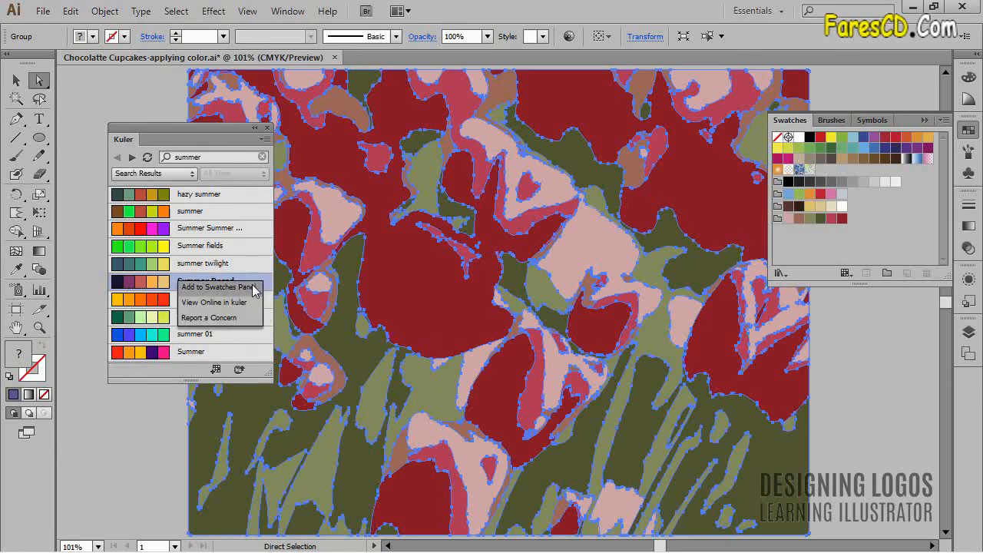
pyautogui.click(253, 287)
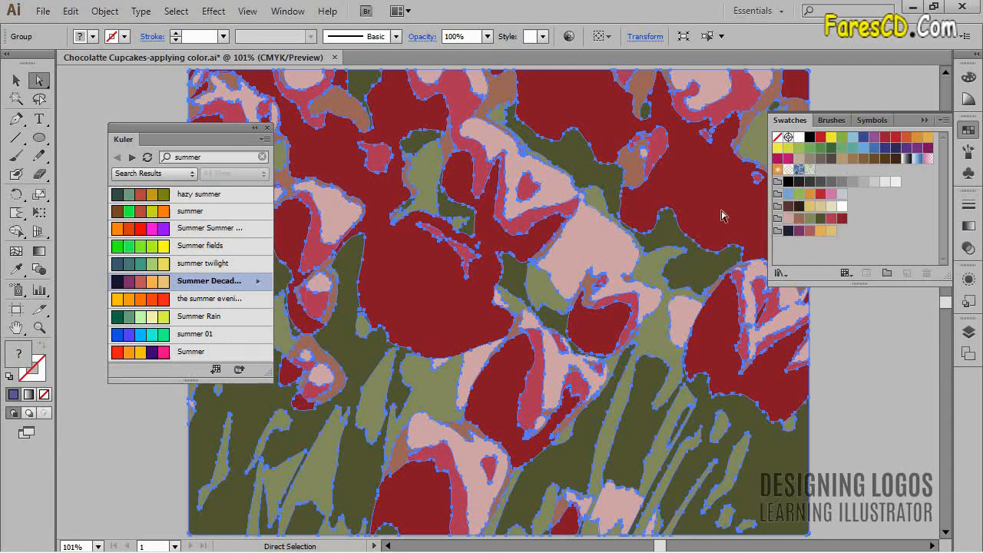
# Fill the large dark red traced shape at the upper right with the theme's light orange swatch, then deselect it
pyautogui.click(830, 330)
pyautogui.click(705, 189)
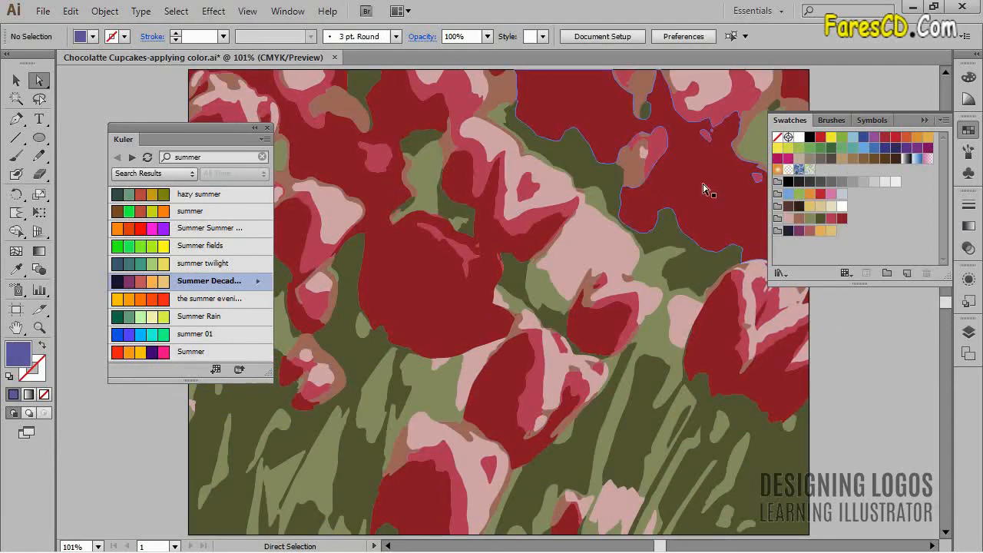
pyautogui.click(820, 230)
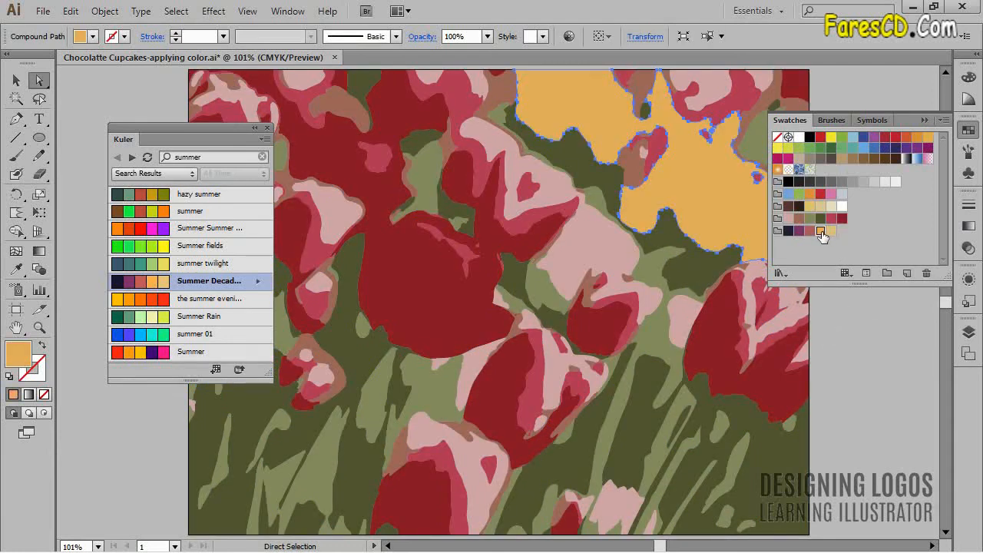
pyautogui.click(867, 322)
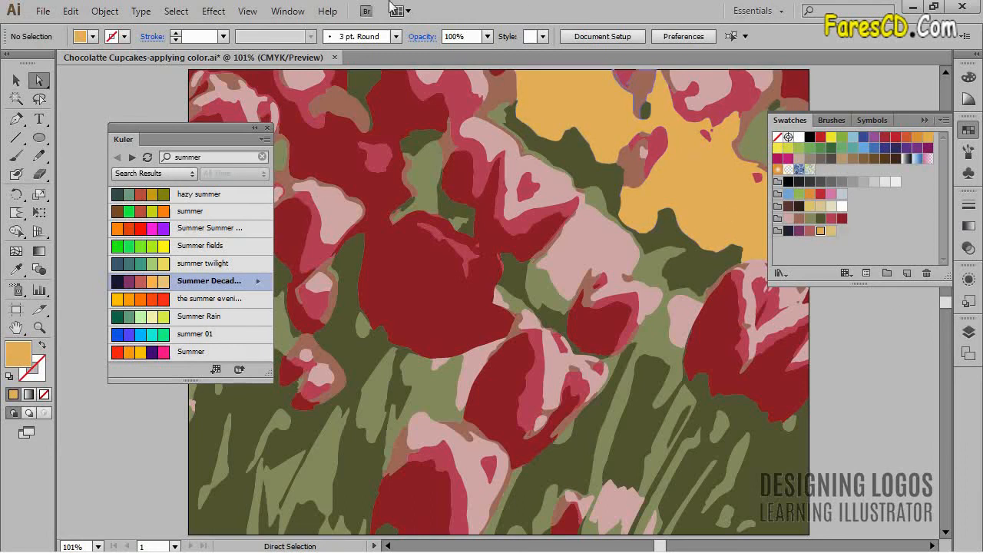
# Dock Kuler below the other collapsed panels and save the layout as a workspace named "My New Workspace"
pyautogui.moveTo(121, 136); pyautogui.dragTo(968, 384)
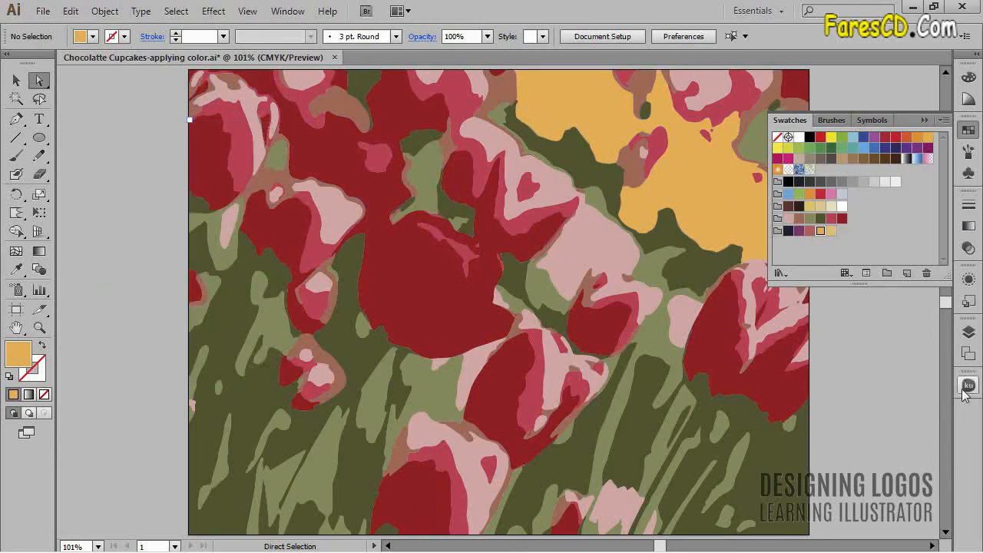
pyautogui.click(787, 10)
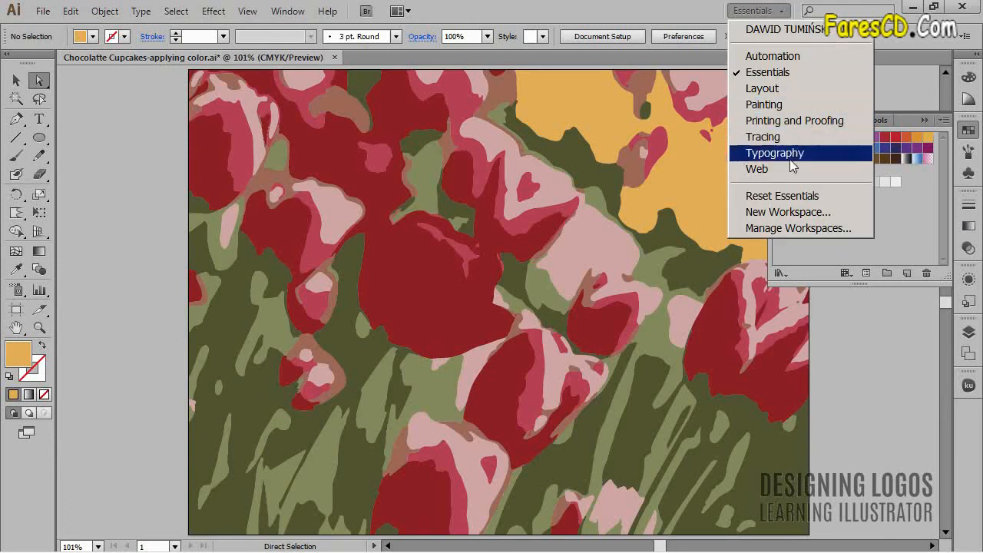
pyautogui.click(795, 212)
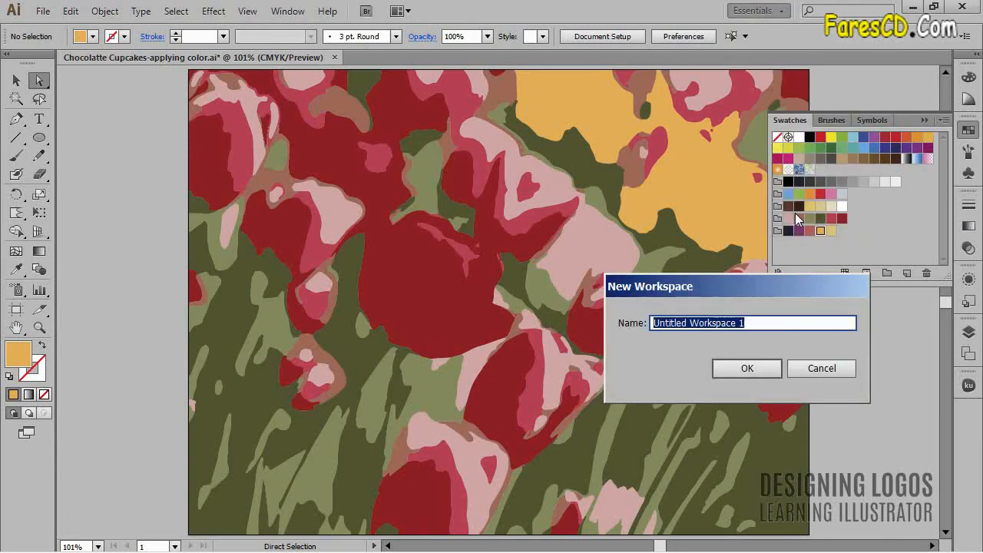
pyautogui.write('M')
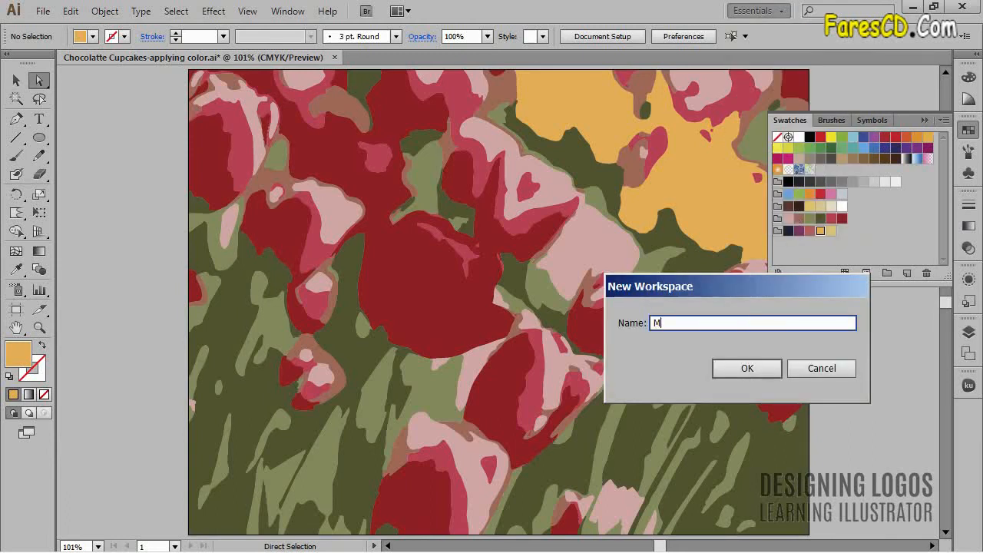
pyautogui.write('y New Workspace')
pyautogui.press('Return')
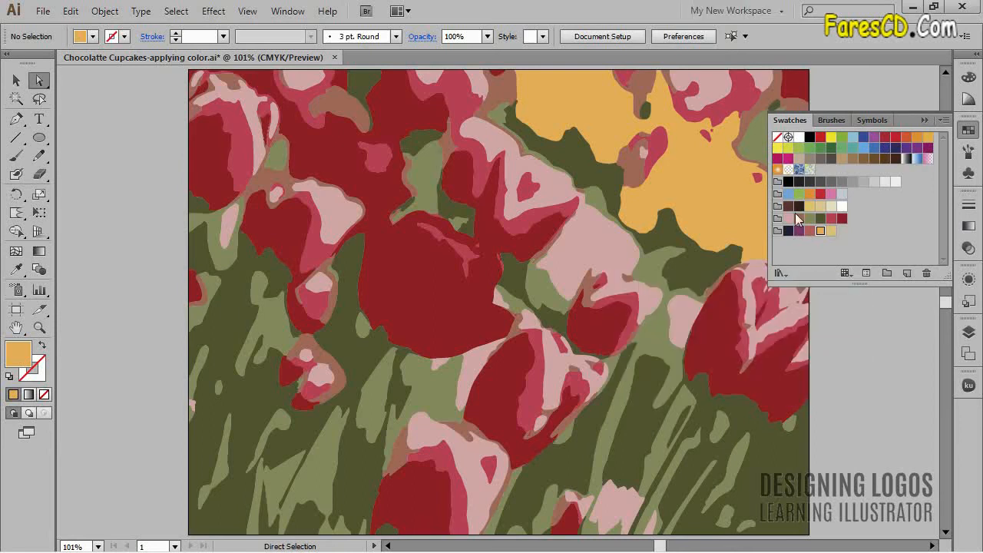